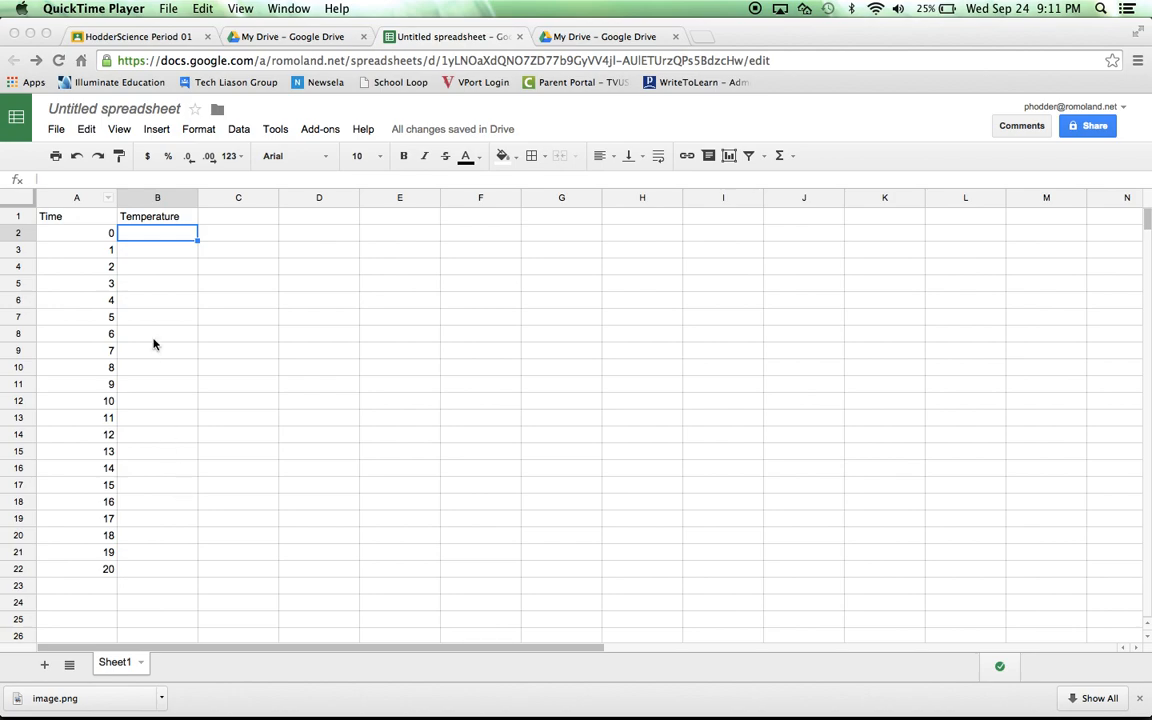
# Paste the copied temperature readings into the Temperature column, starting at cell B2
pyautogui.click(170, 234)
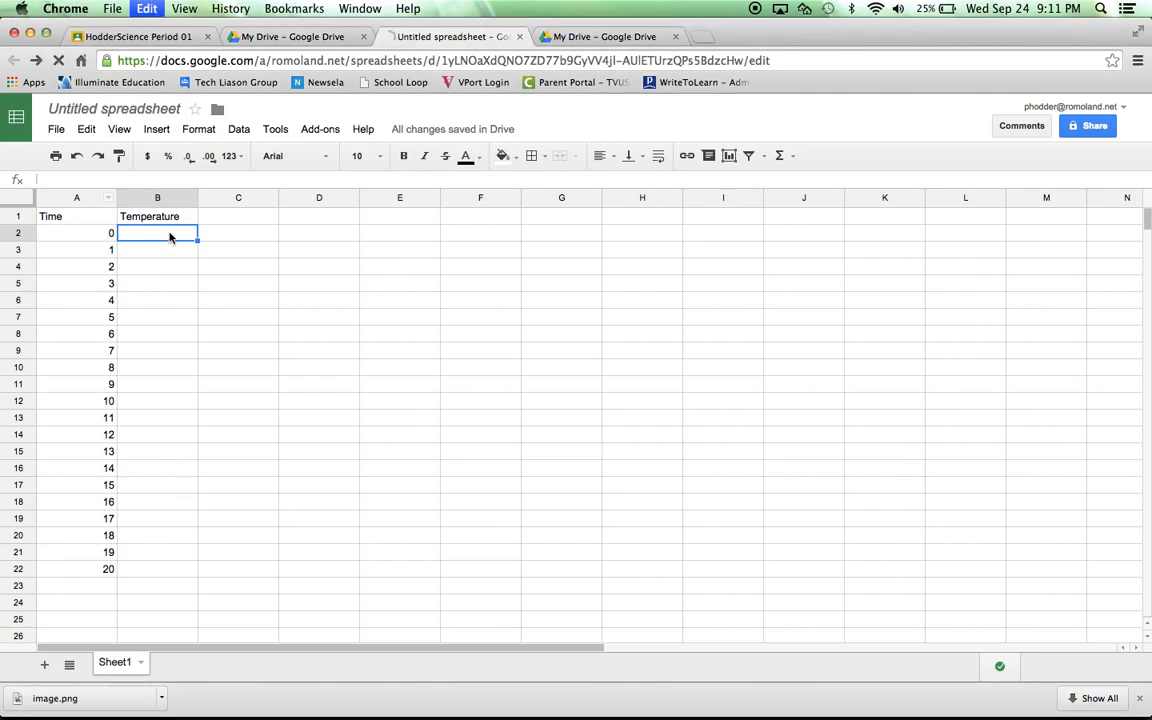
pyautogui.press('super+v')
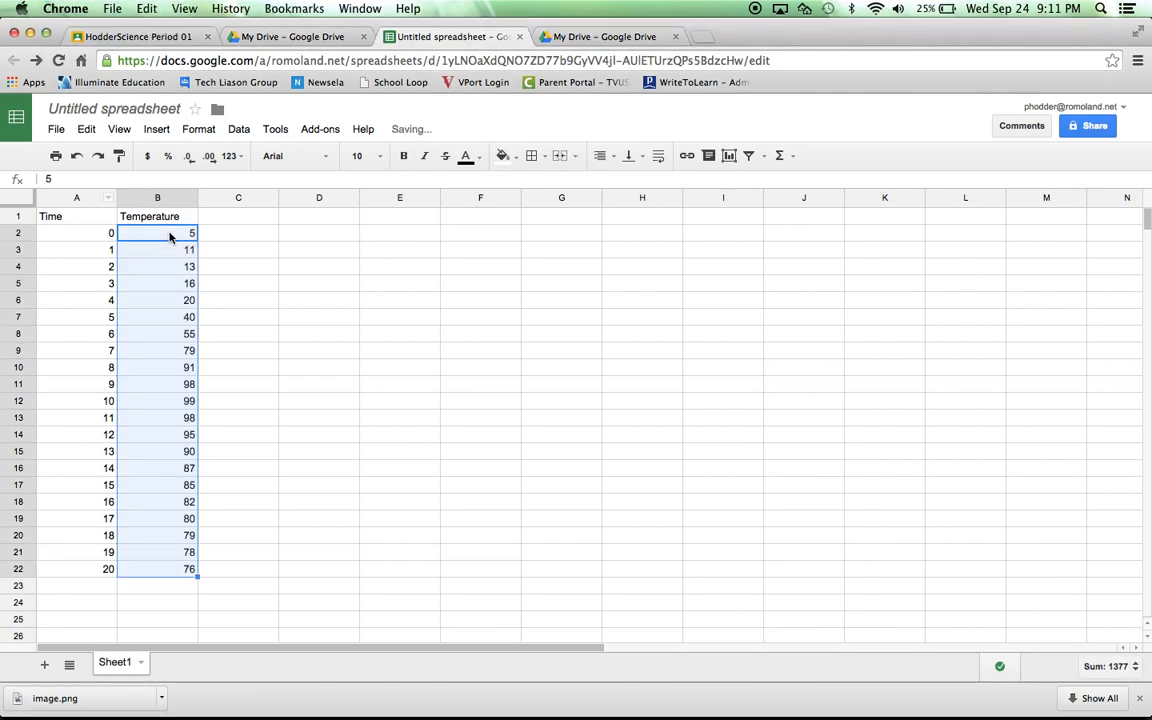
pyautogui.click(244, 299)
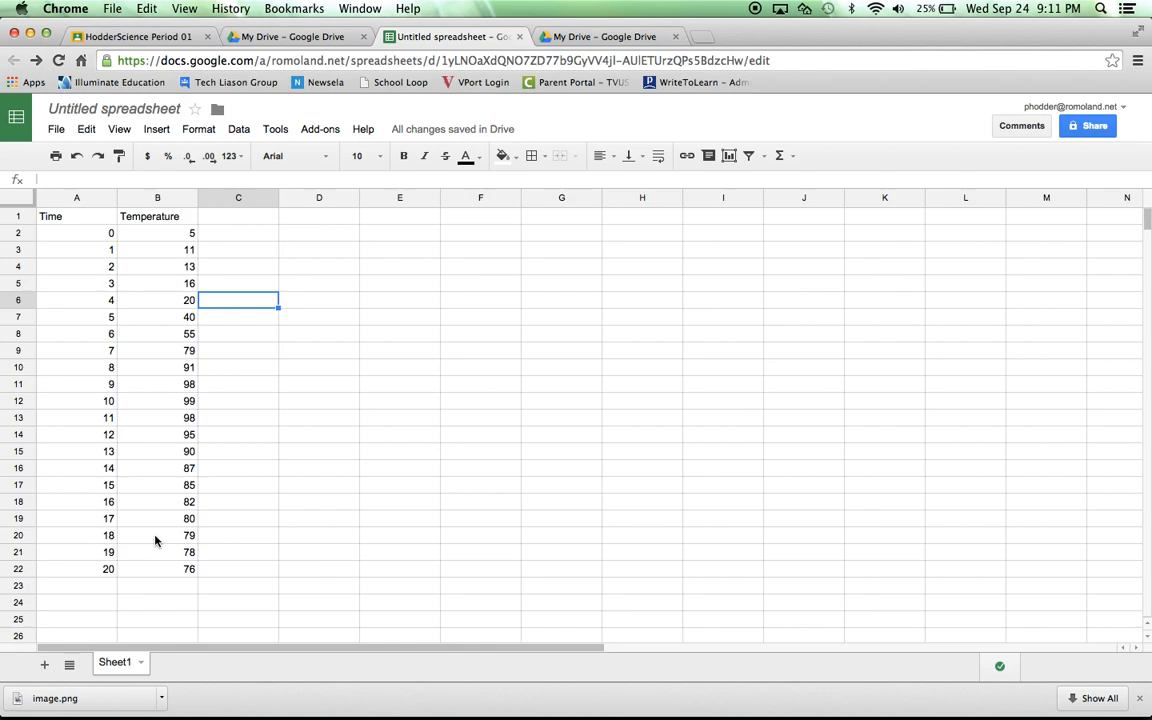
pyautogui.click(301, 437)
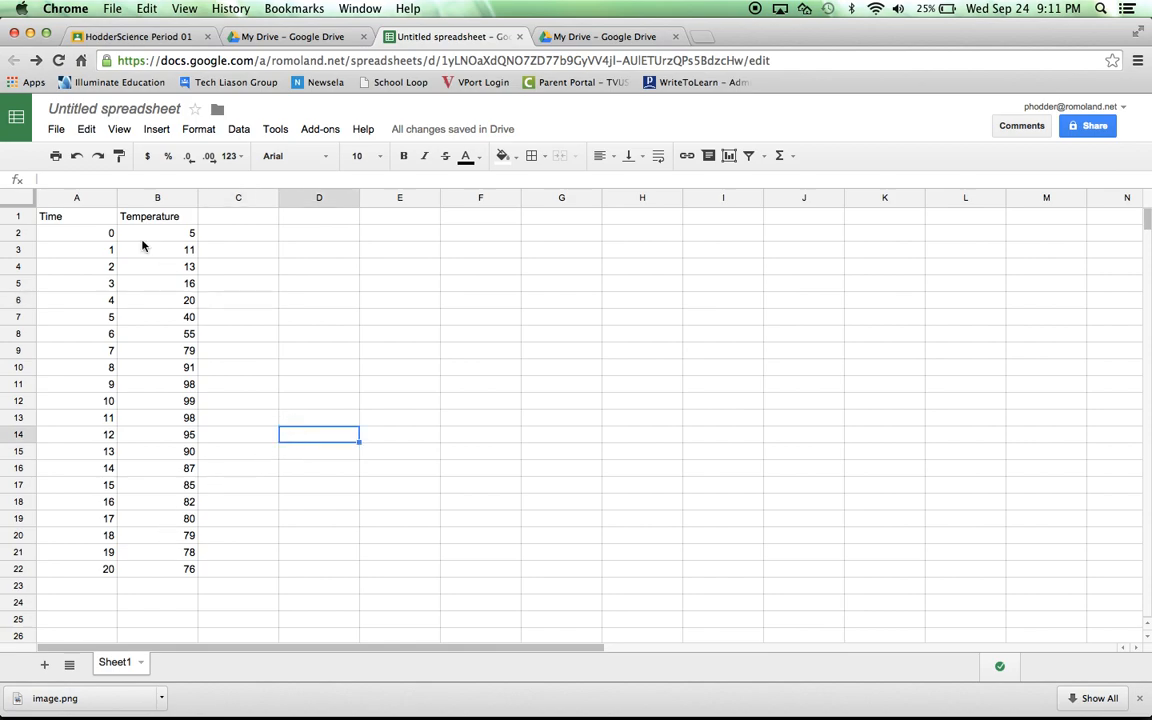
# Start a chart from the Time and Temperature data in A1:B22, keeping the data visible beside the chart editor
pyautogui.click(72, 218)
pyautogui.moveTo(72, 218); pyautogui.dragTo(166, 575)
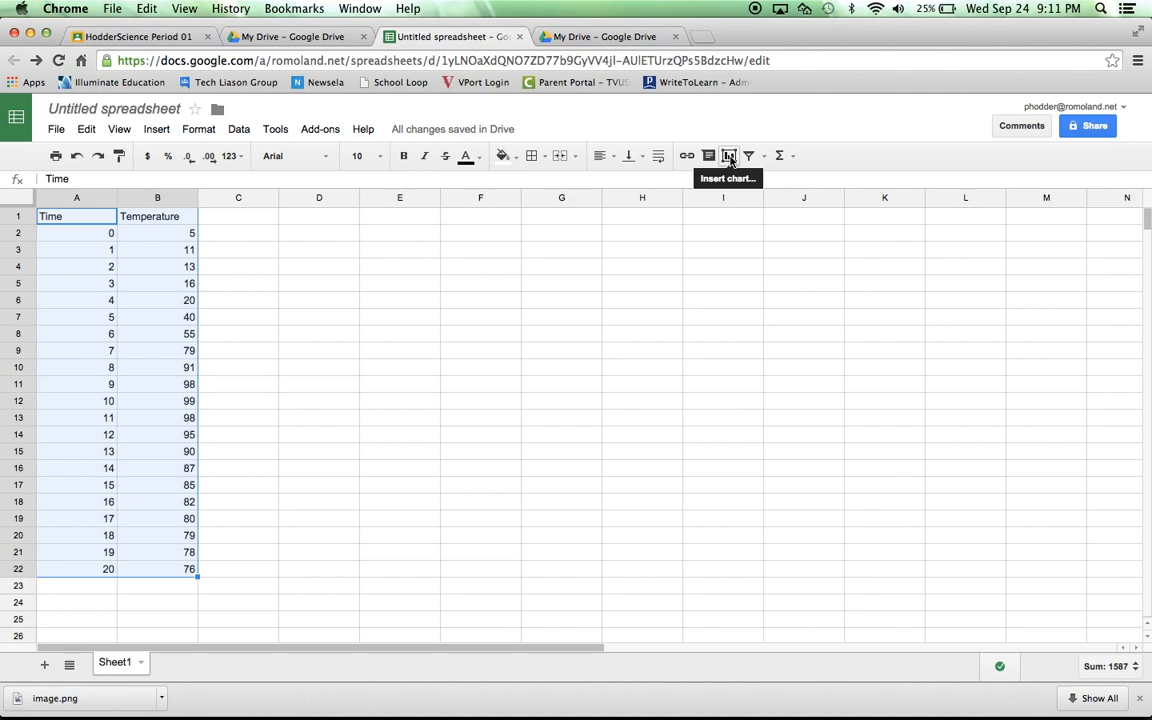
pyautogui.click(156, 130)
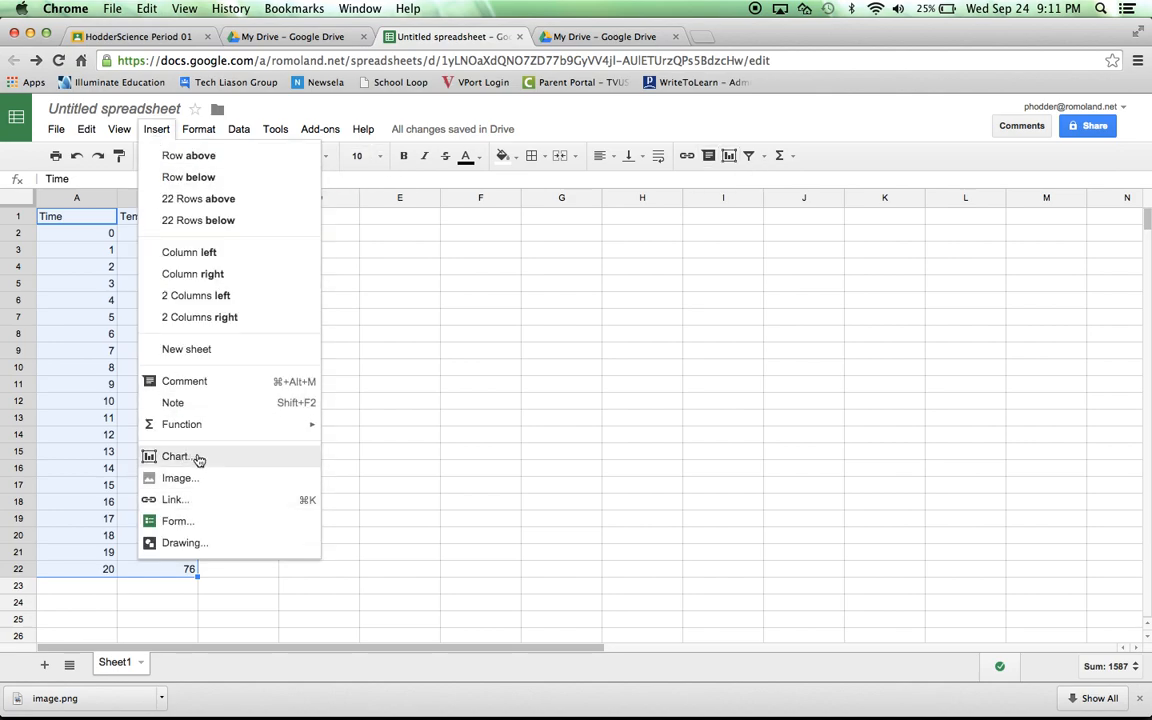
pyautogui.press('Escape')
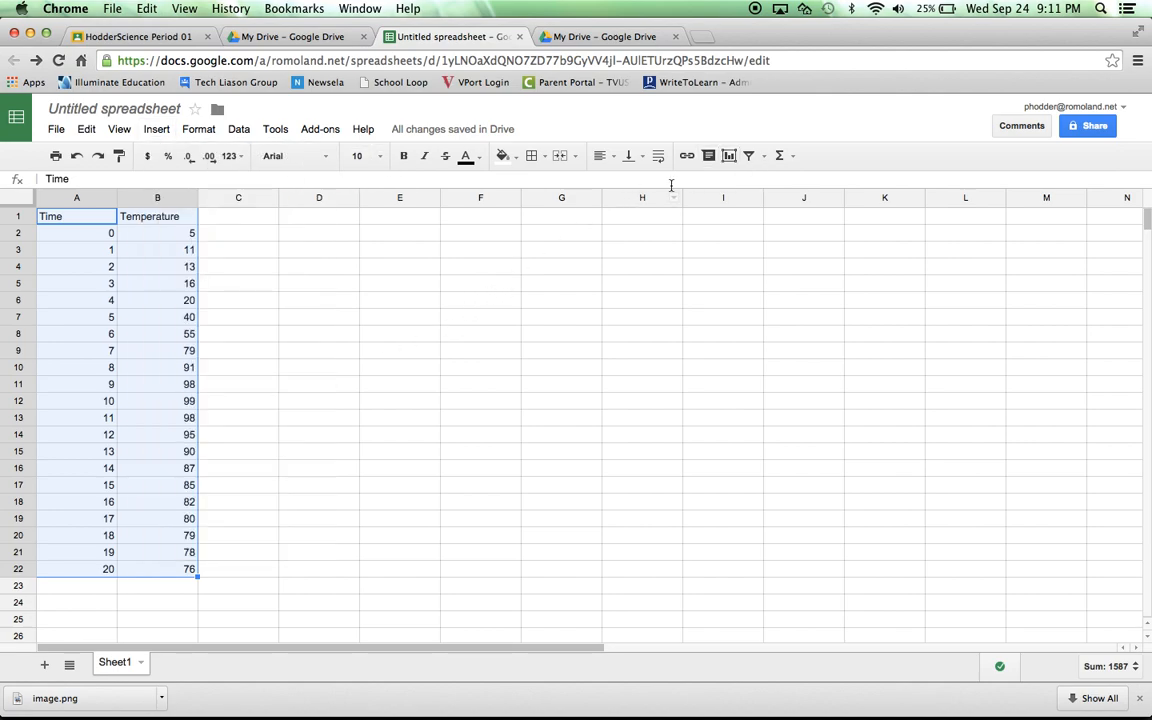
pyautogui.click(729, 157)
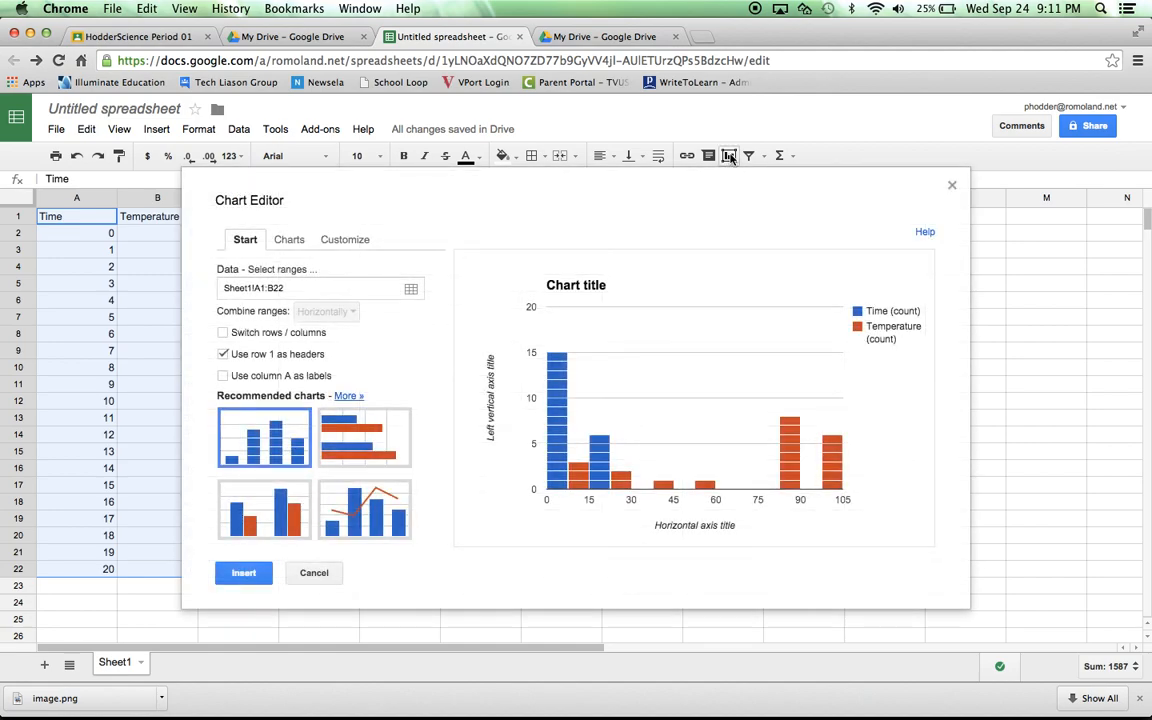
pyautogui.moveTo(437, 207); pyautogui.dragTo(499, 183)
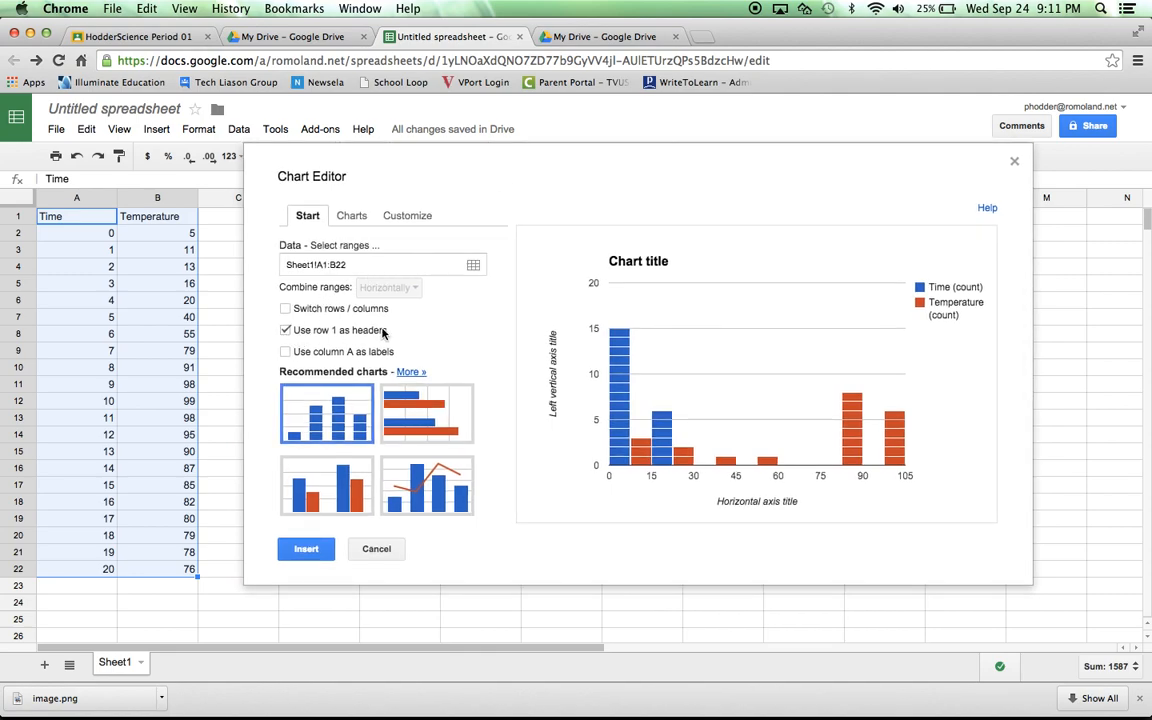
# Use column A as labels and choose the standard straight-segment line chart as the chart type
pyautogui.click(286, 352)
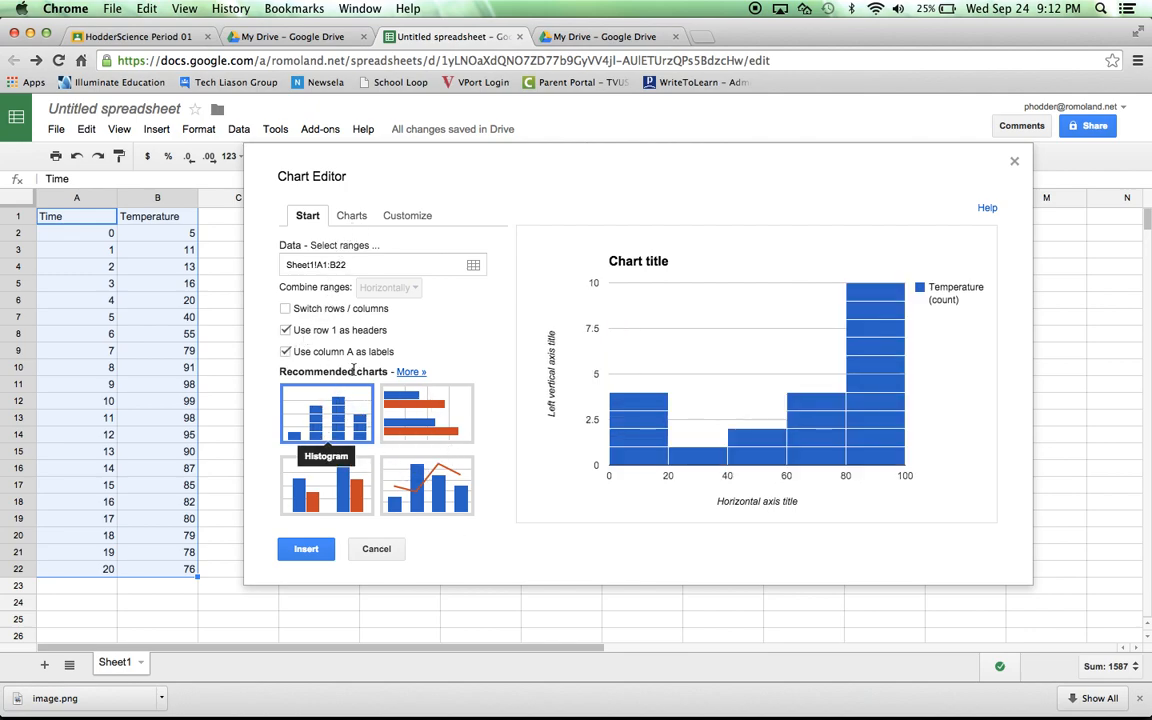
pyautogui.click(349, 217)
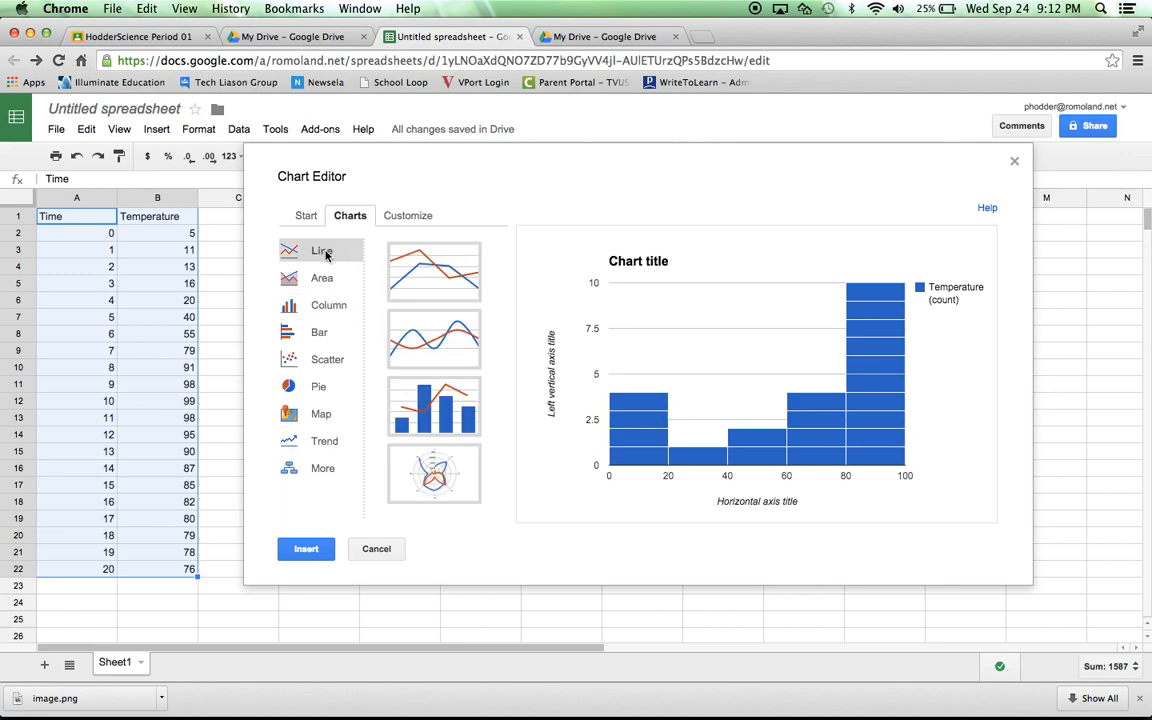
pyautogui.click(436, 268)
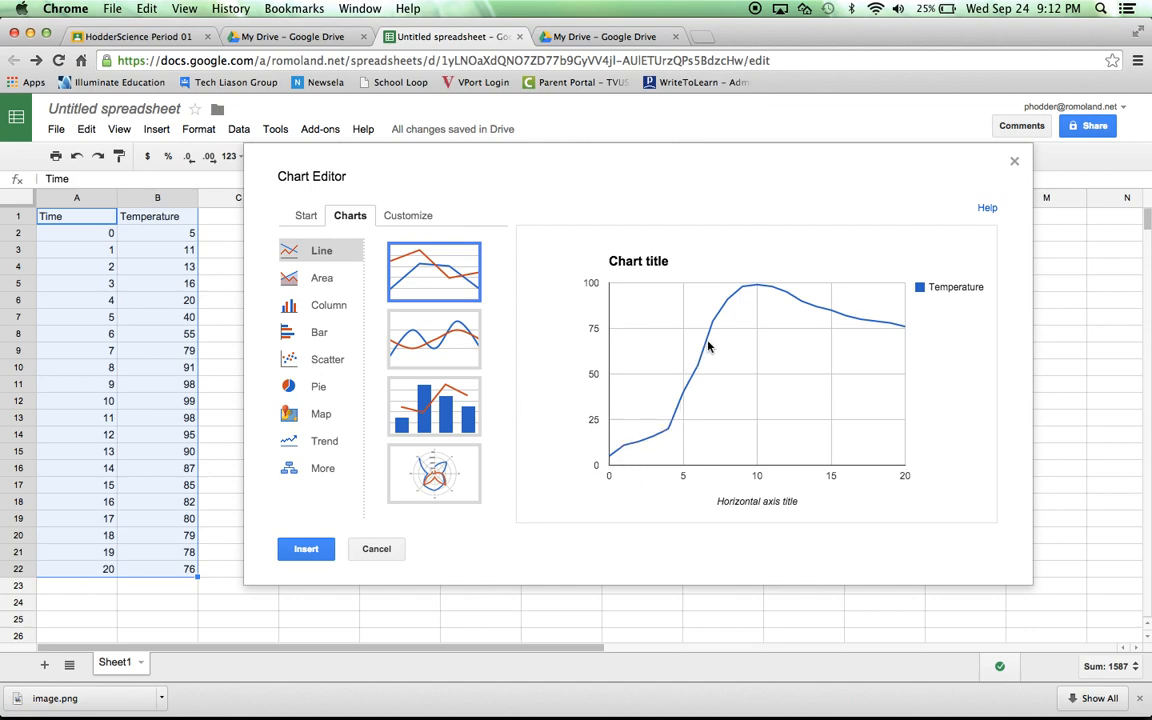
pyautogui.moveTo(729, 305)
pyautogui.moveTo(633, 445)
# Set the chart title to "Time vs. Temperature"
pyautogui.click(400, 221)
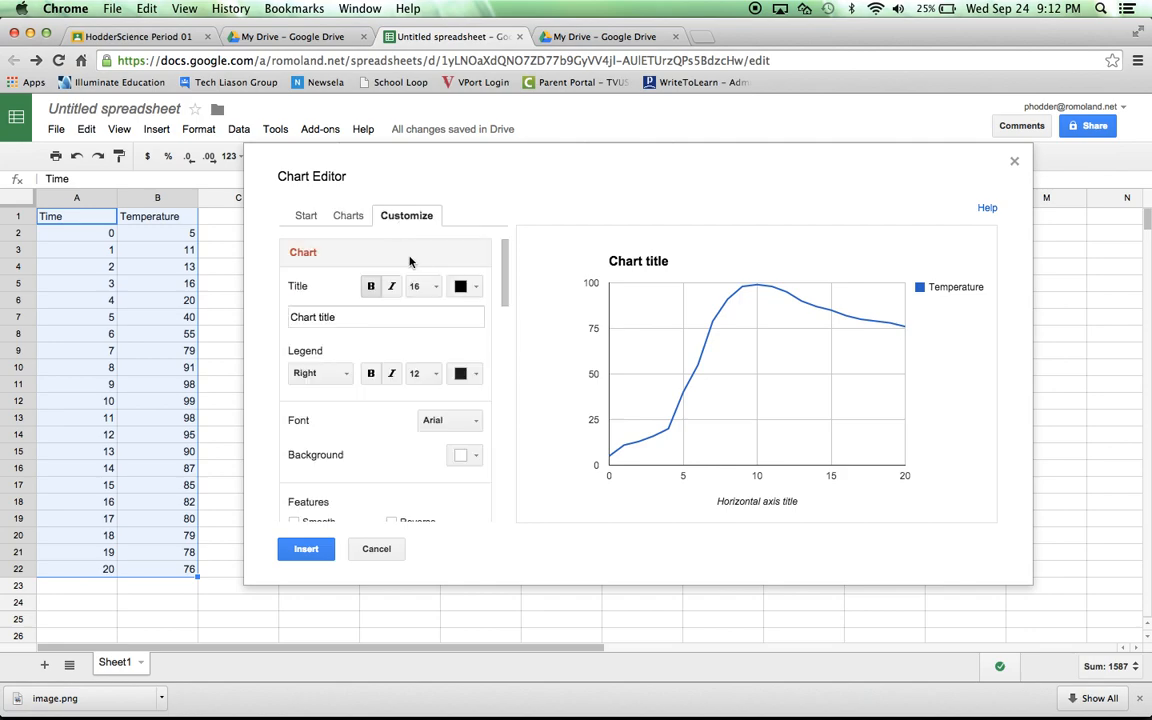
pyautogui.click(336, 318)
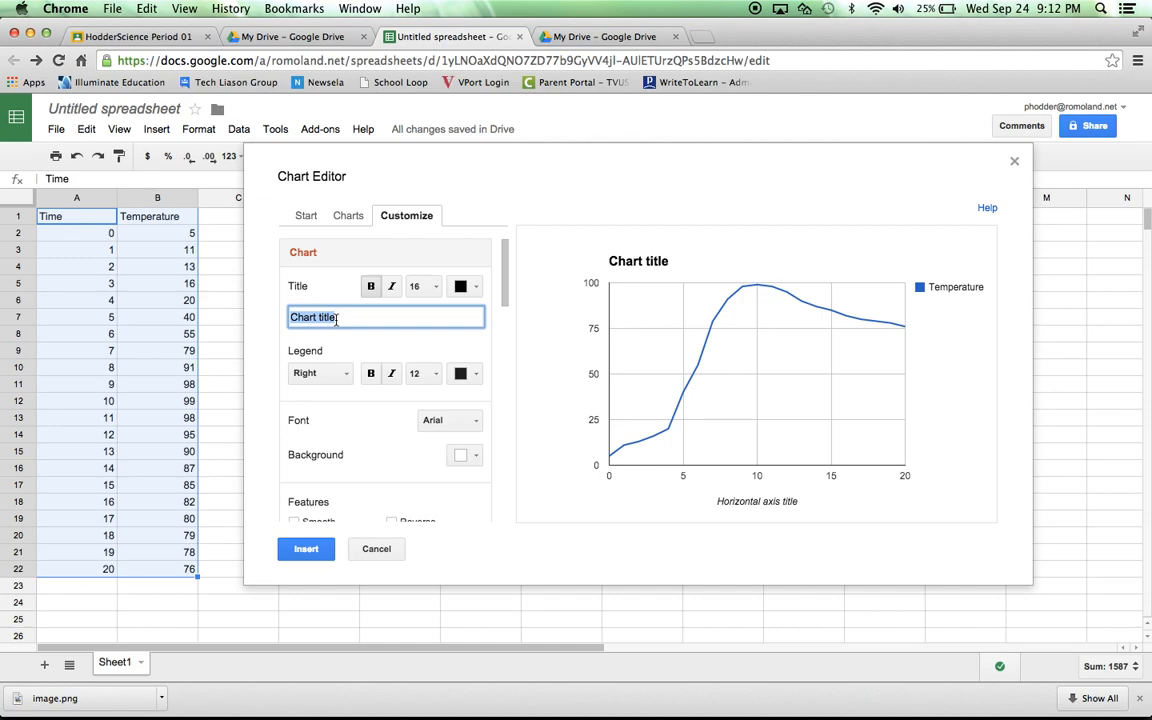
pyautogui.write('Time')
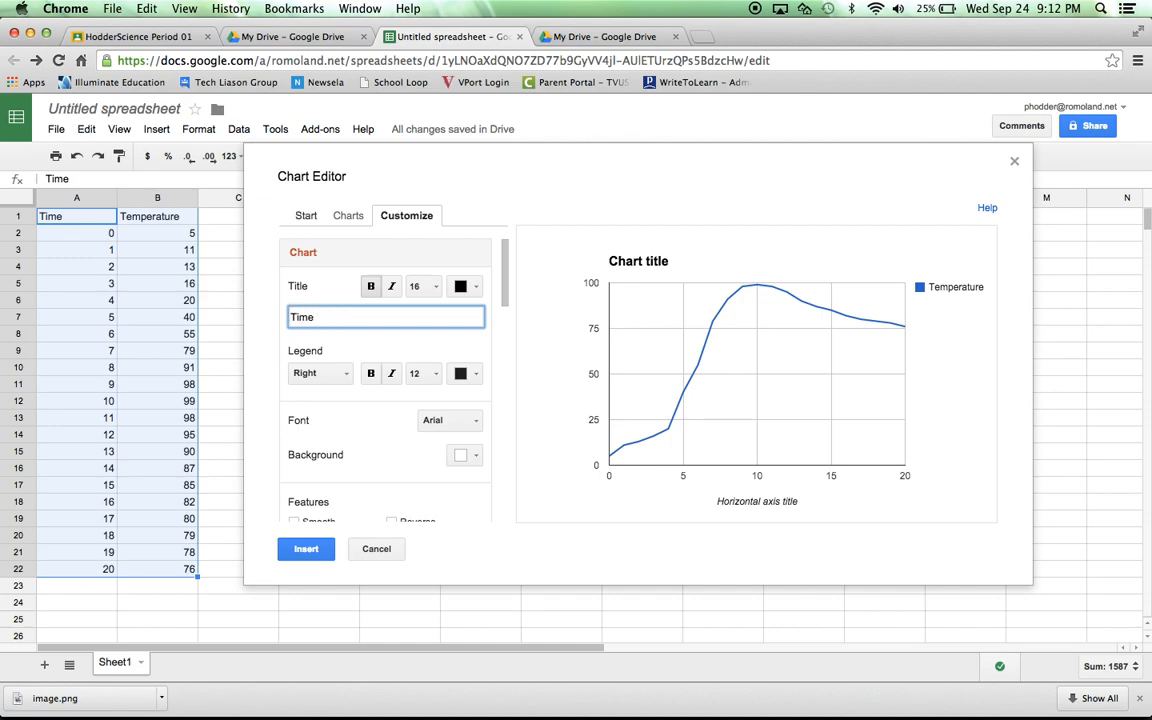
pyautogui.write(' vs. Temperature')
pyautogui.press('Tab')
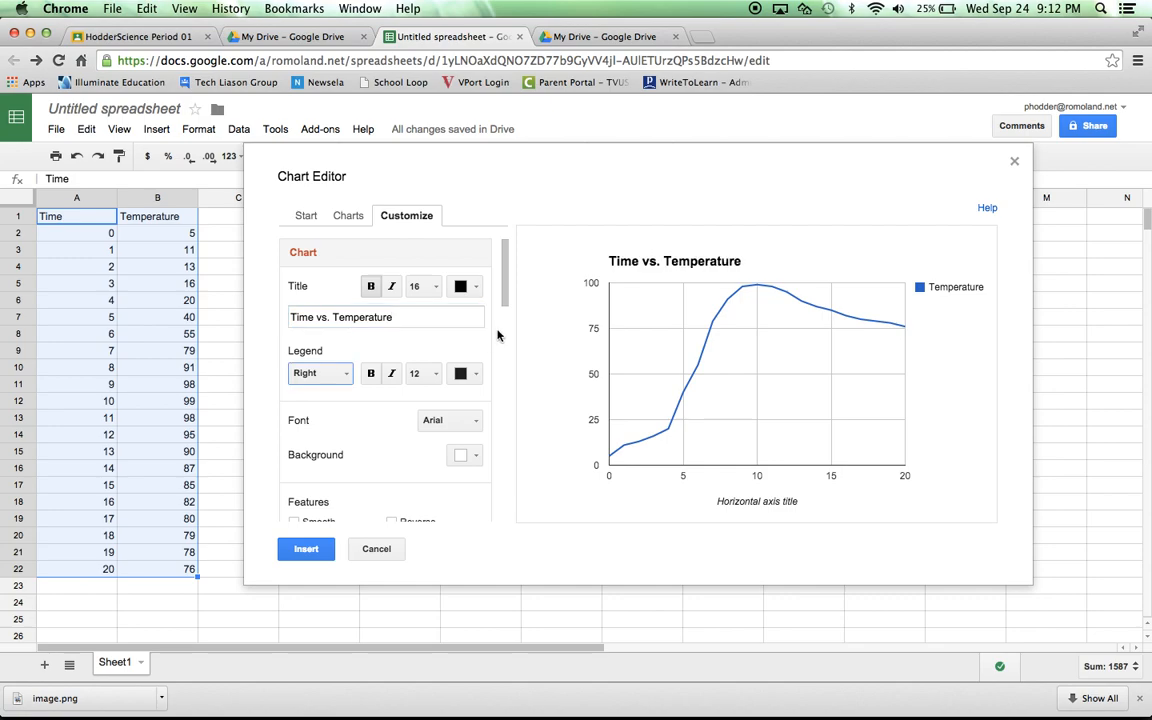
# Set the horizontal axis title to "Time (Minutes)"
pyautogui.moveTo(507, 282); pyautogui.dragTo(507, 355)
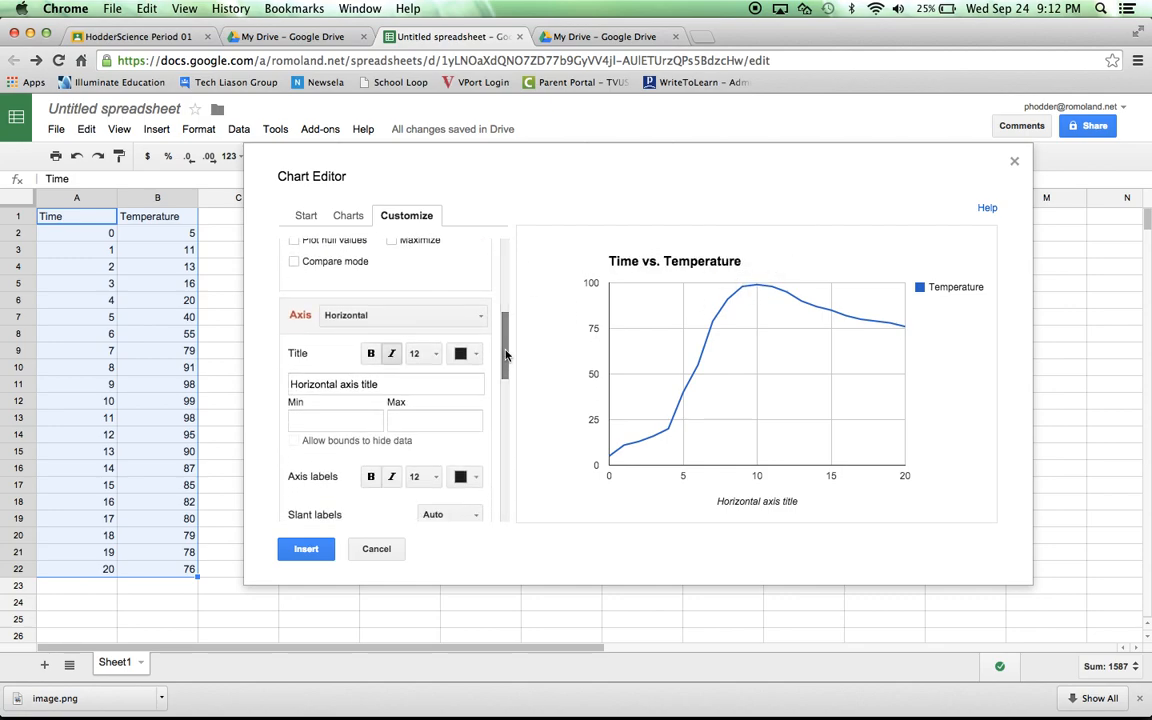
pyautogui.click(480, 317)
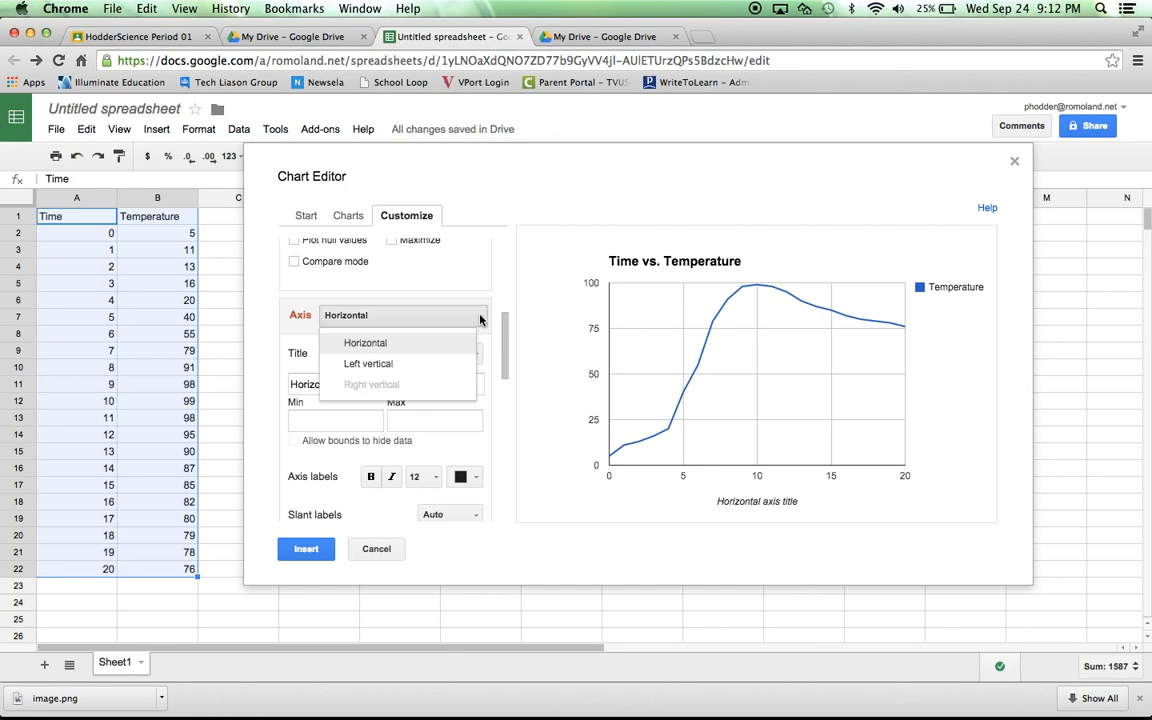
pyautogui.click(479, 318)
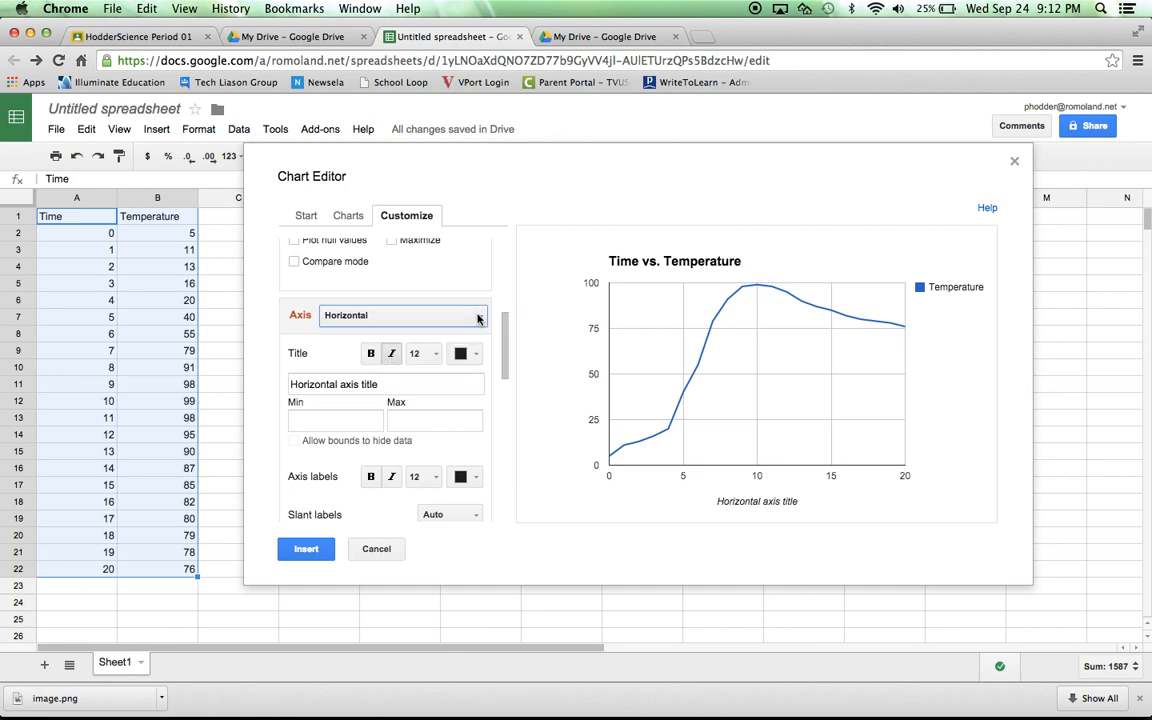
pyautogui.click(395, 383)
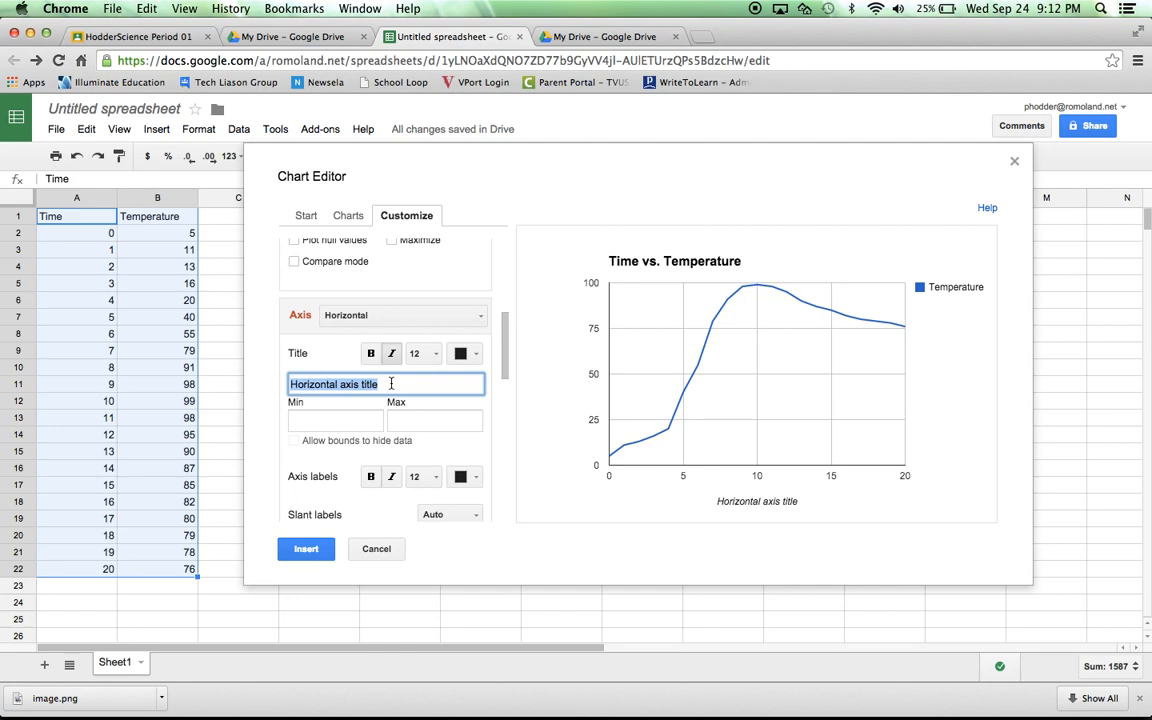
pyautogui.write('Temperature (')
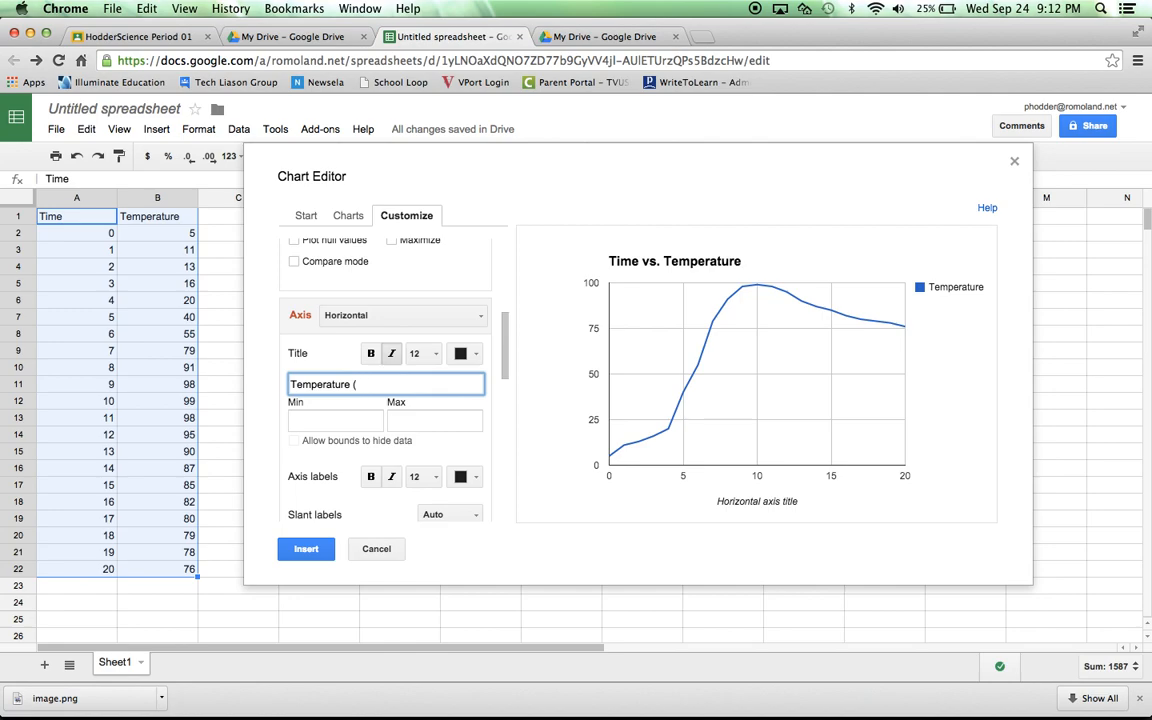
pyautogui.press('BackSpace')
pyautogui.press('BackSpace')
pyautogui.press('BackSpace')
pyautogui.press('BackSpace')
pyautogui.press('BackSpace')
pyautogui.press('BackSpace')
pyautogui.press('BackSpace')
pyautogui.press('BackSpace')
pyautogui.press('BackSpace')
pyautogui.press('BackSpace')
pyautogui.press('BackSpace')
pyautogui.press('BackSpace')
# Try a major gridline count of 10 on the horizontal axis and set it back to 5
pyautogui.moveTo(506, 365); pyautogui.dragTo(506, 427)
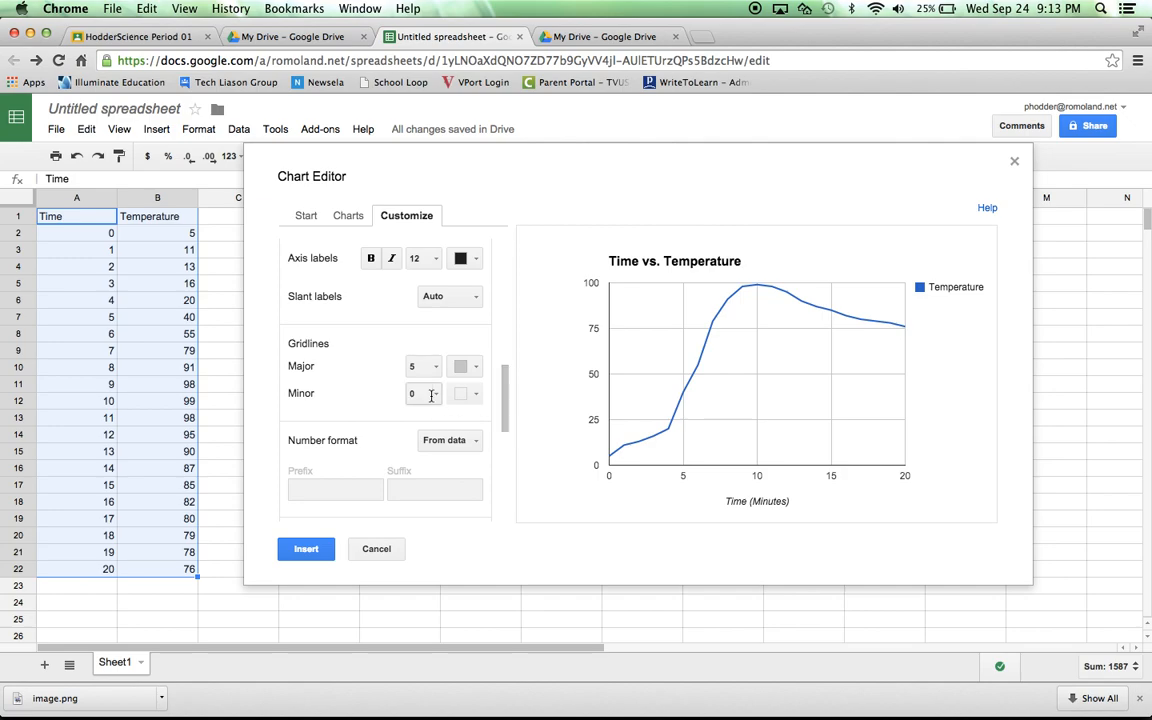
pyautogui.click(420, 367)
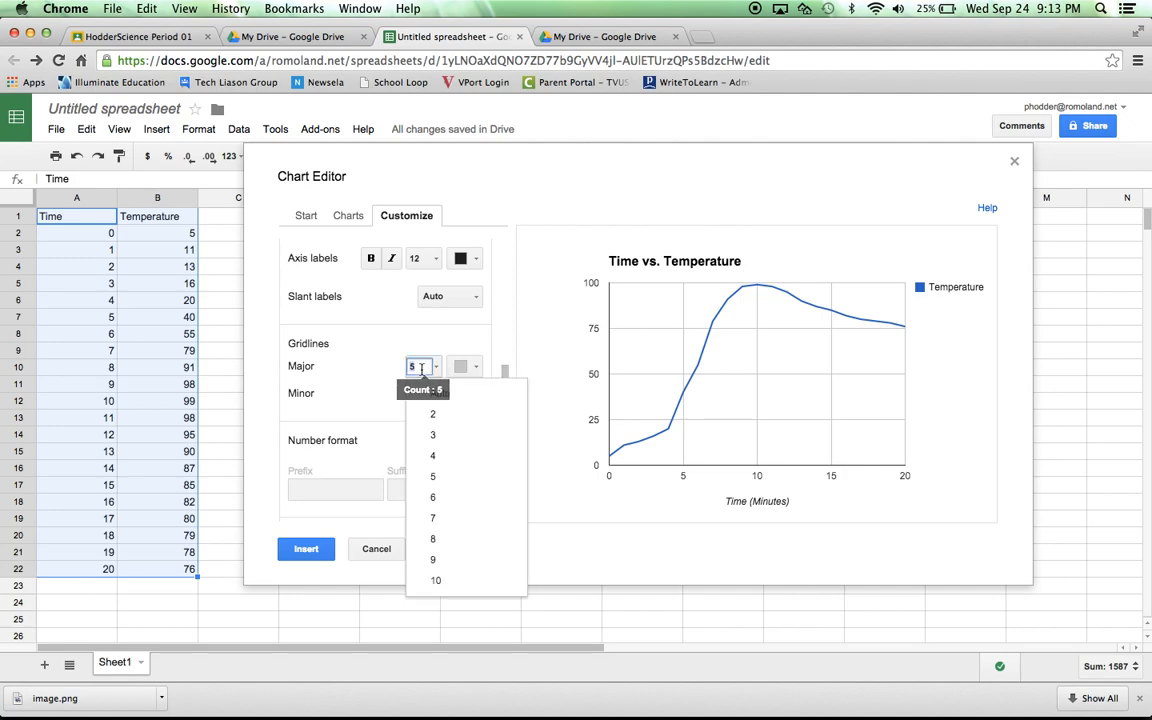
pyautogui.click(463, 582)
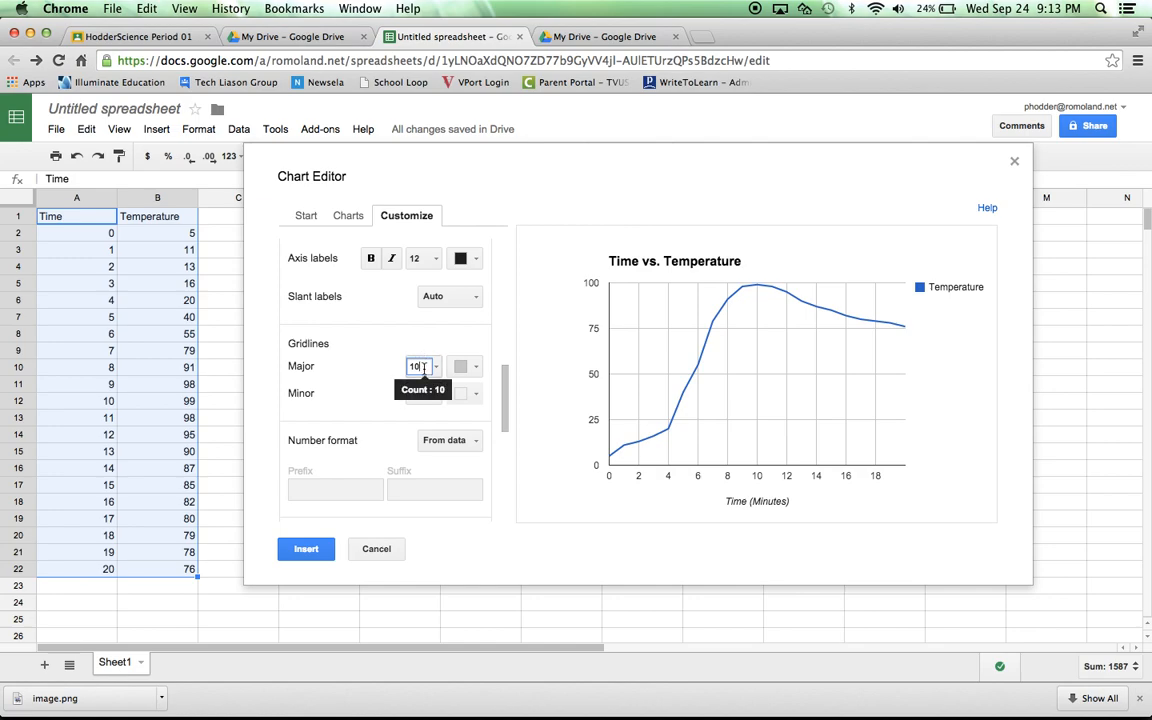
pyautogui.moveTo(423, 368); pyautogui.dragTo(405, 367)
pyautogui.press('Tab')
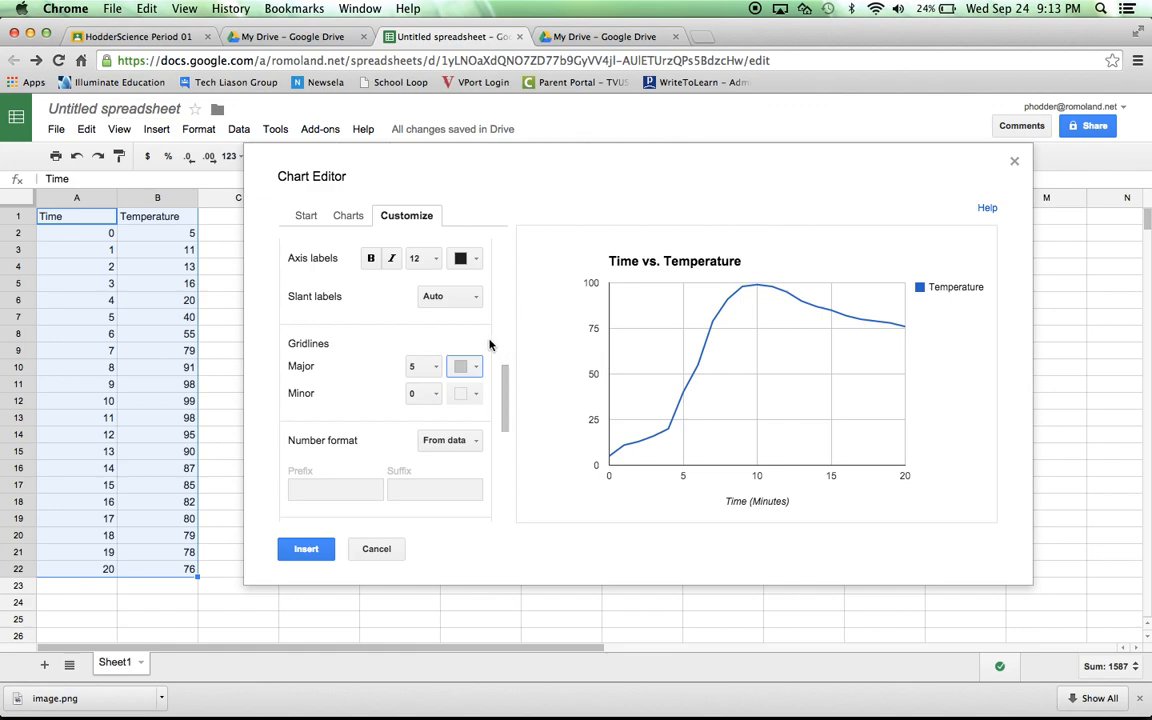
# Title the left vertical axis "Temperature (celsius)", correcting the spelling of both words
pyautogui.scroll(4, 502, 344)
pyautogui.scroll(2, 502, 344)
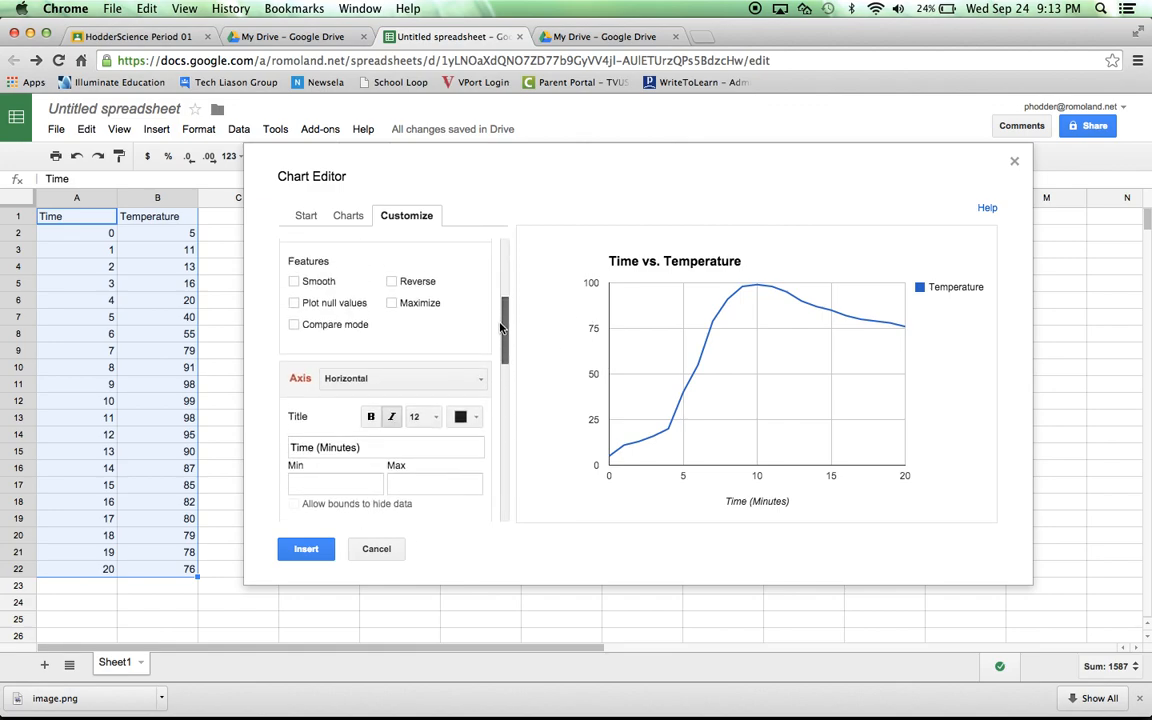
pyautogui.click(478, 380)
pyautogui.click(437, 430)
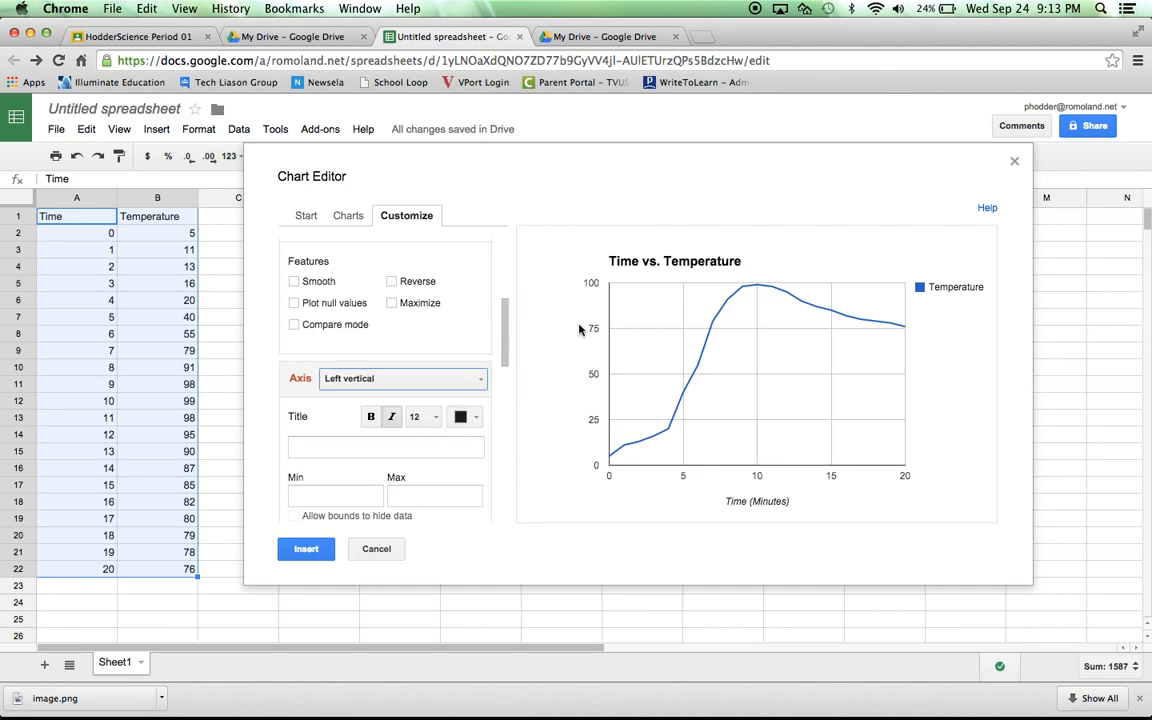
pyautogui.click(405, 443)
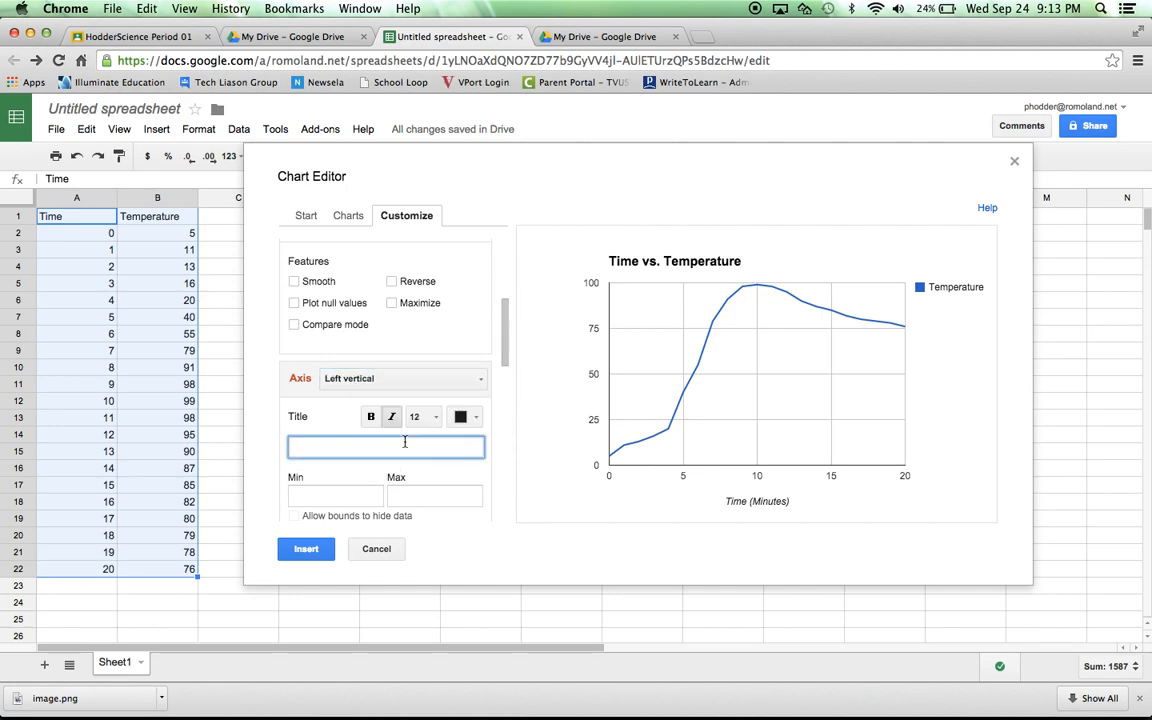
pyautogui.write('Temop')
pyautogui.write('rture')
pyautogui.write('(celcius)')
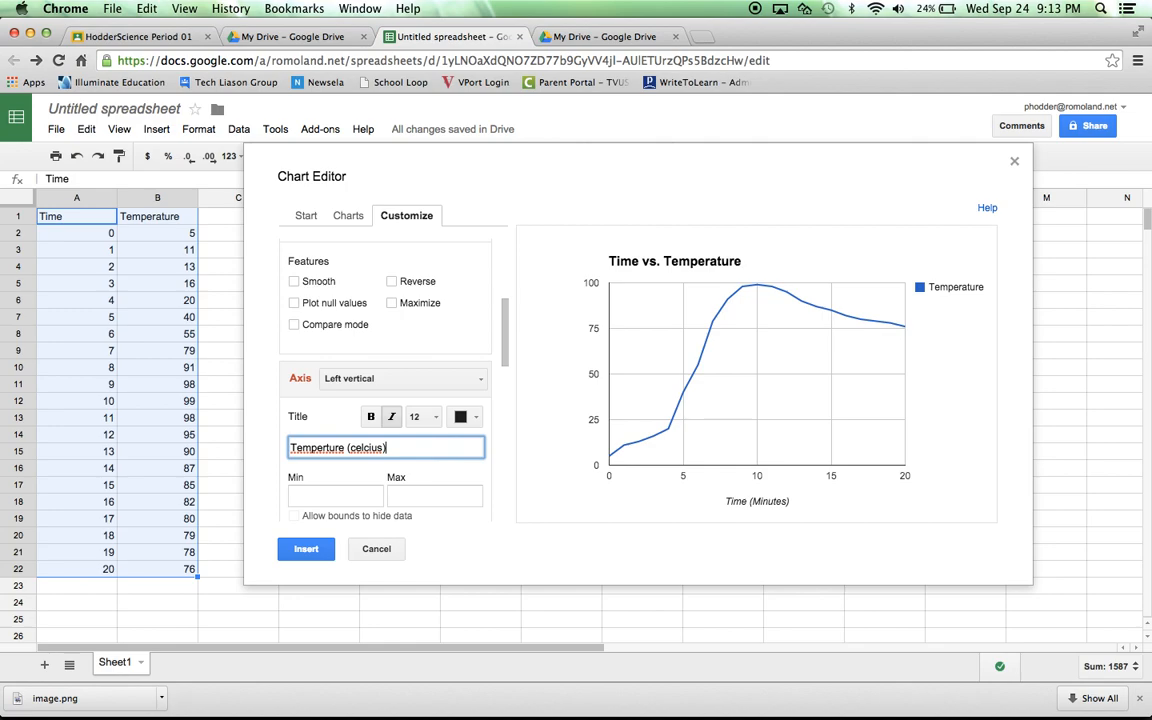
pyautogui.rightClick(312, 449)
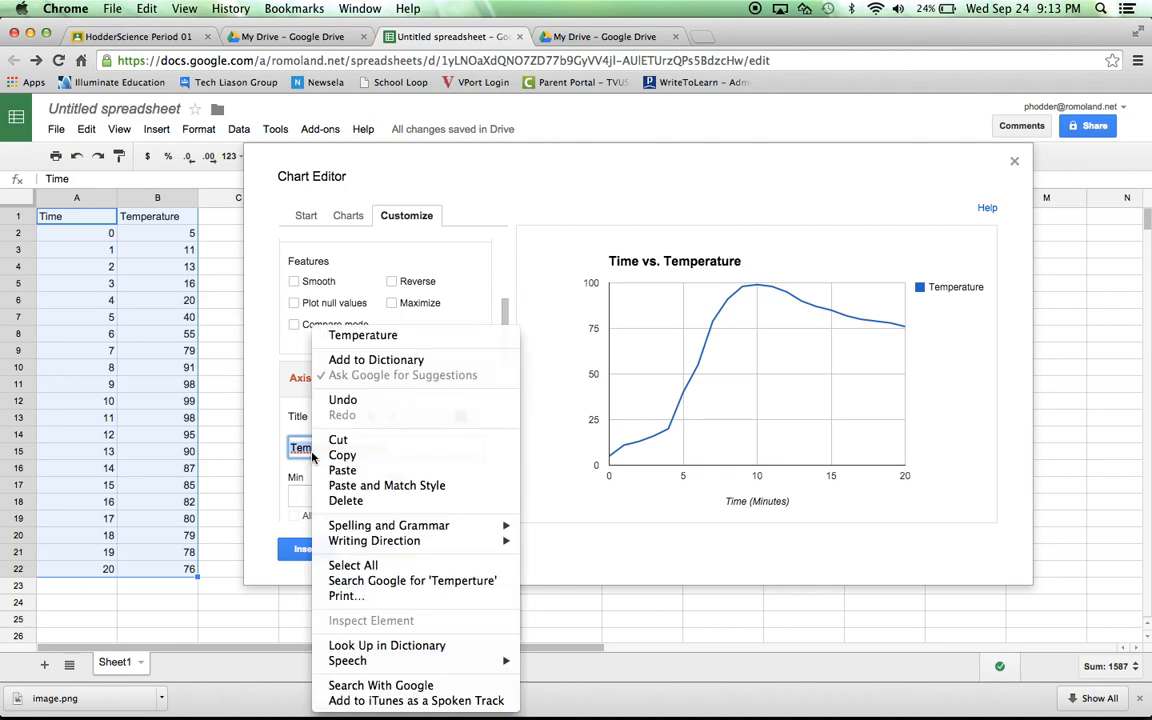
pyautogui.click(350, 334)
pyautogui.rightClick(371, 448)
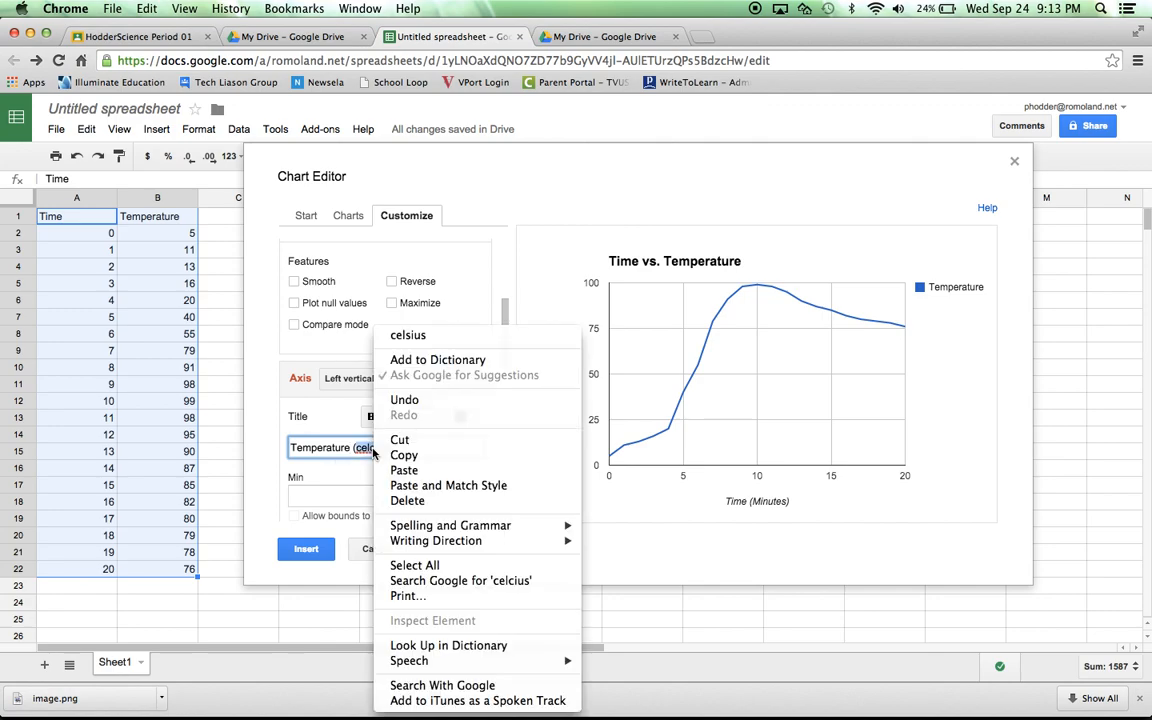
pyautogui.click(395, 336)
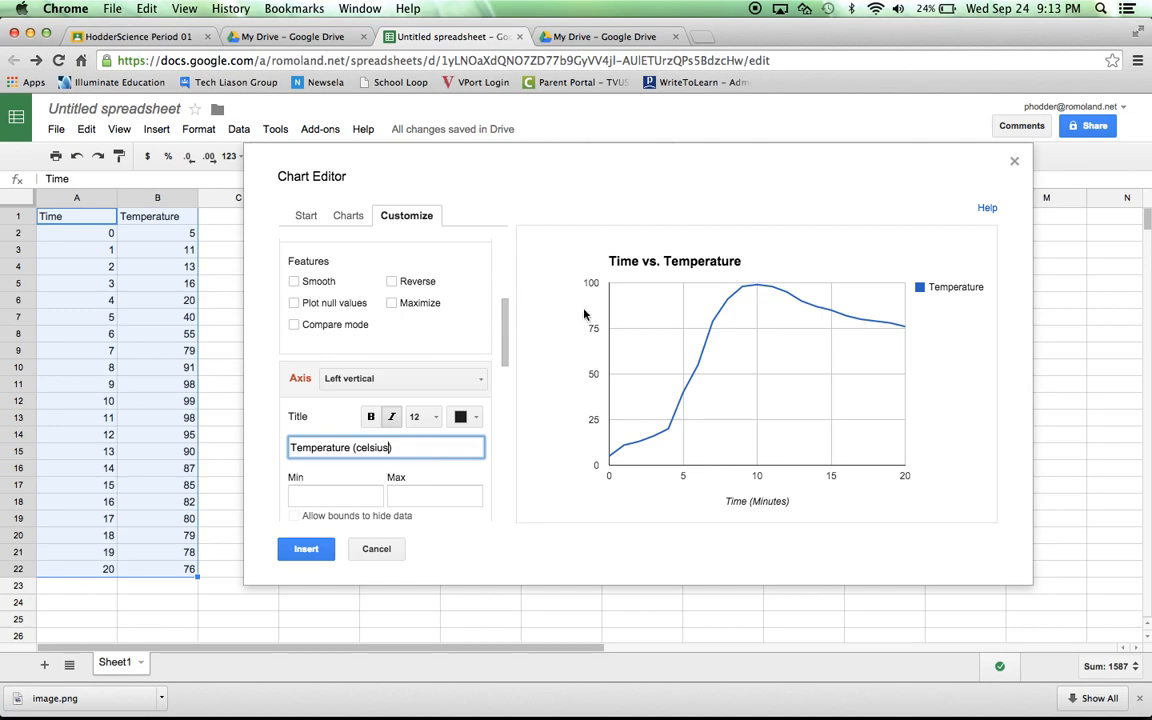
# Set the major gridline count of the left vertical axis to 10
pyautogui.moveTo(506, 342); pyautogui.dragTo(507, 368)
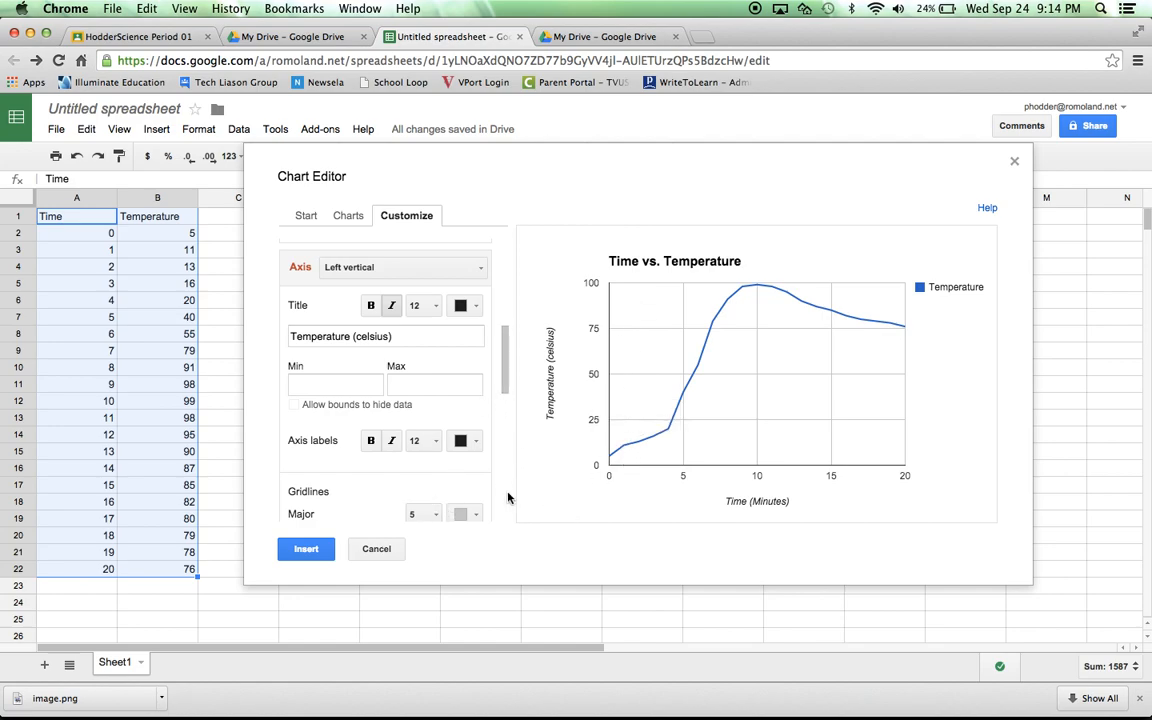
pyautogui.click(425, 514)
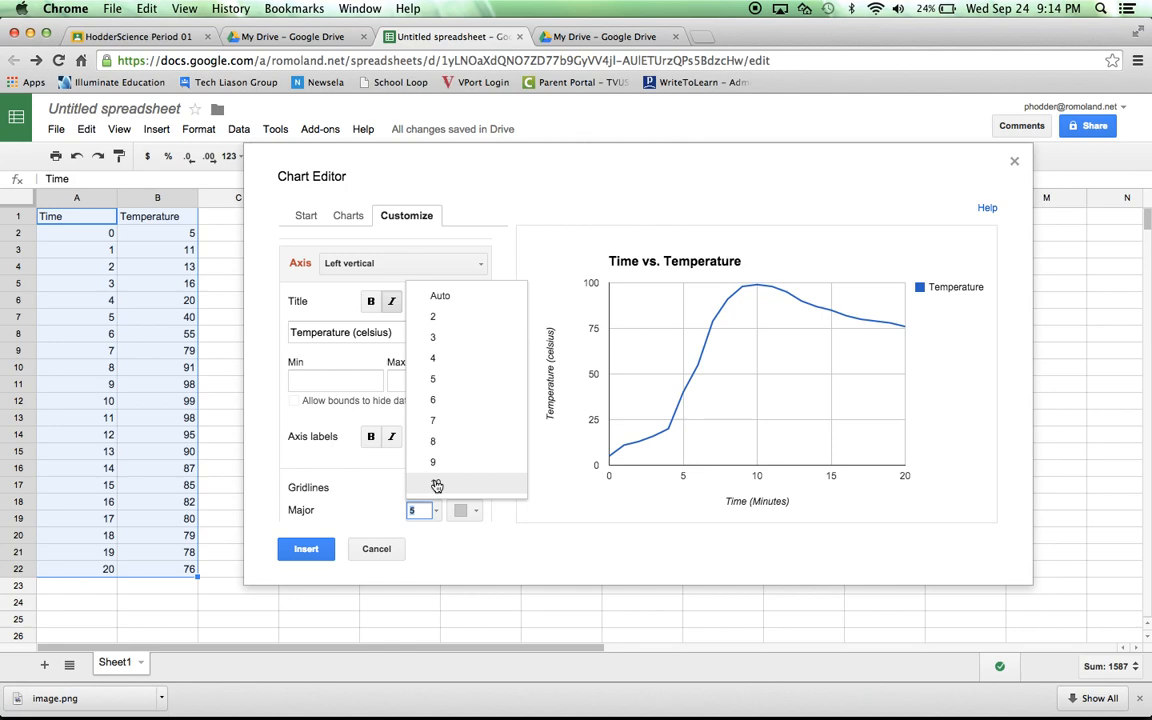
pyautogui.click(436, 482)
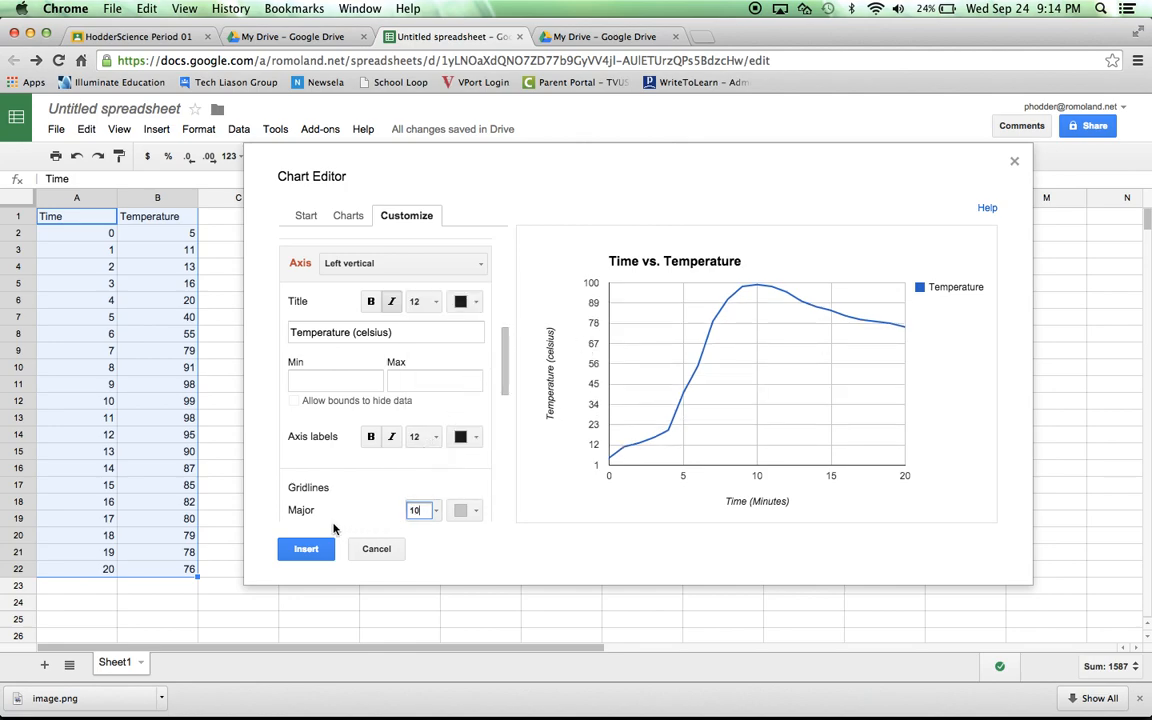
# Insert the finished chart into the sheet and move it beside the data so both columns are uncovered, leaving it deselected
pyautogui.click(307, 552)
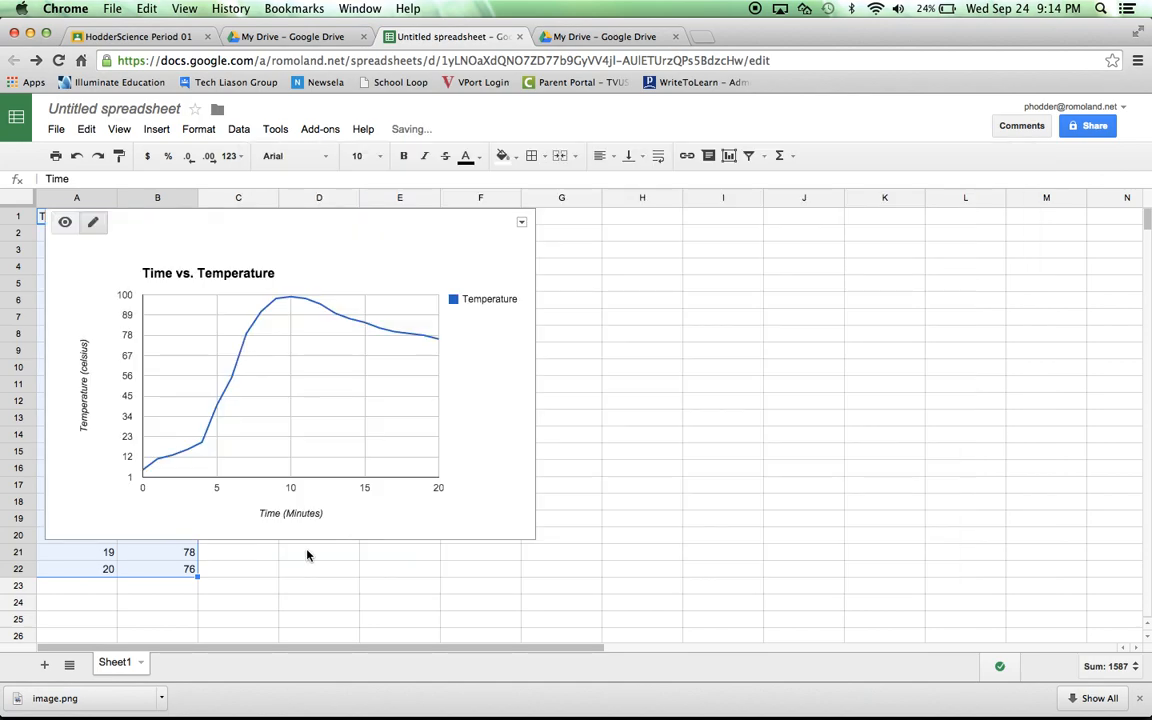
pyautogui.moveTo(252, 232); pyautogui.dragTo(435, 252)
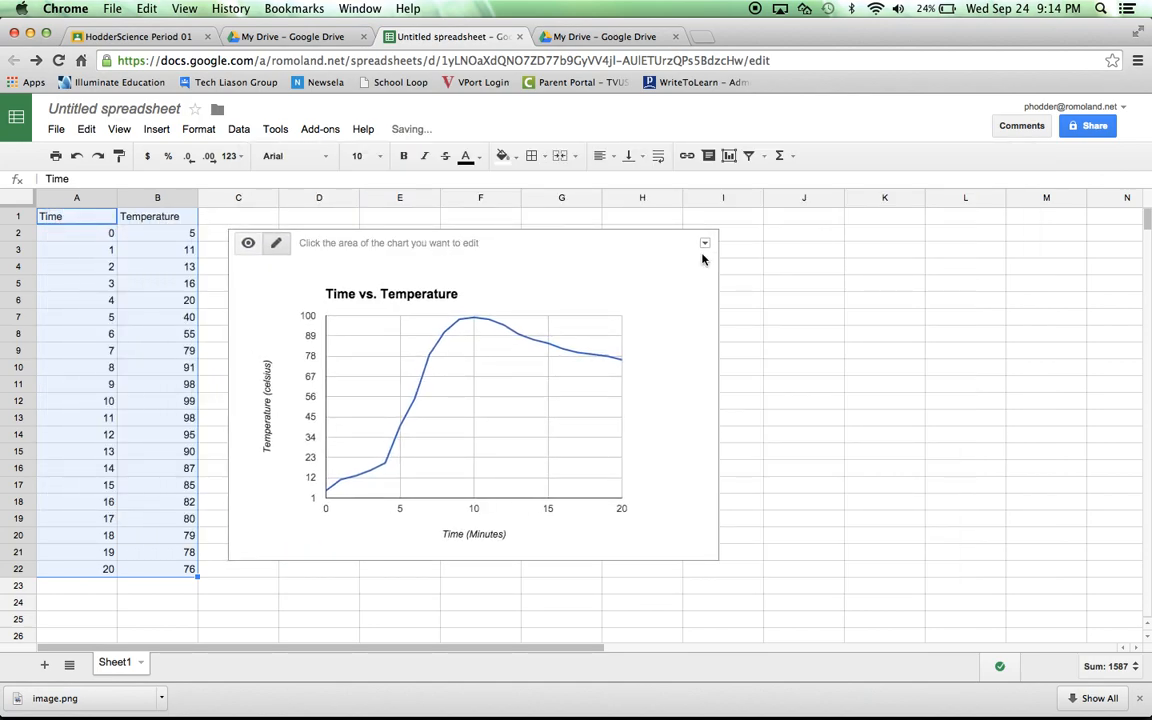
pyautogui.click(757, 269)
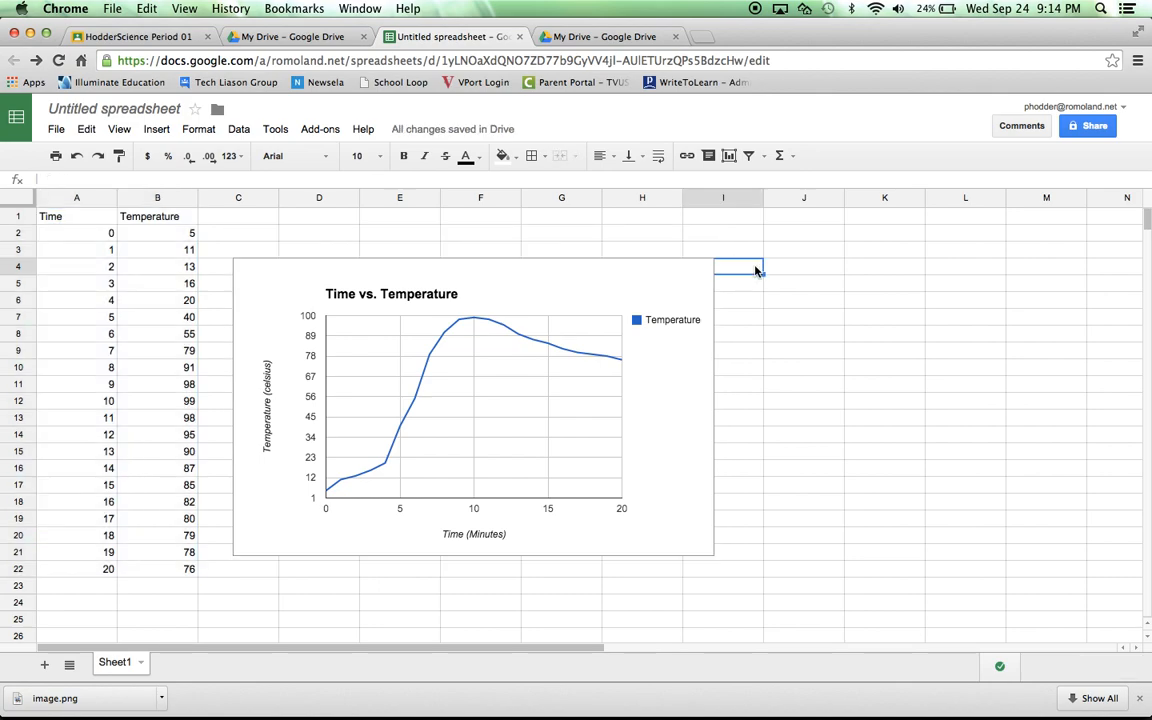